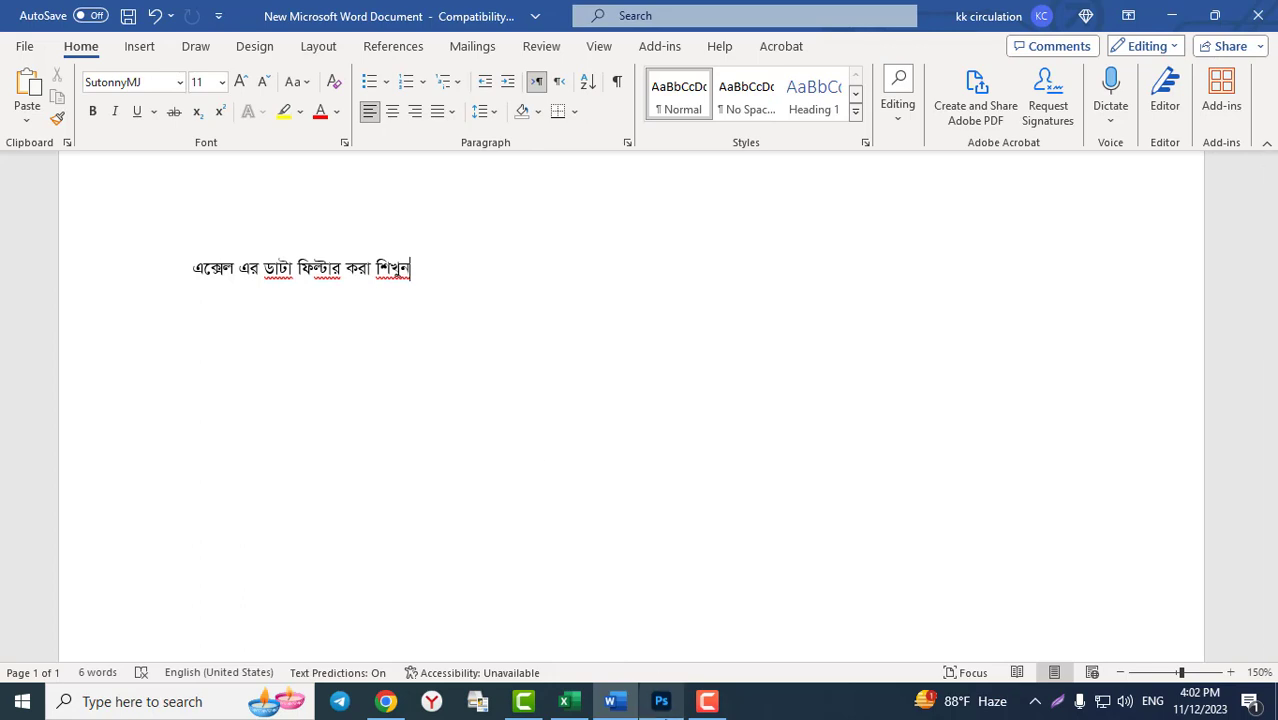
- Switch from the Word document to the Photoshop canvas showing the green text line
click(661, 701)
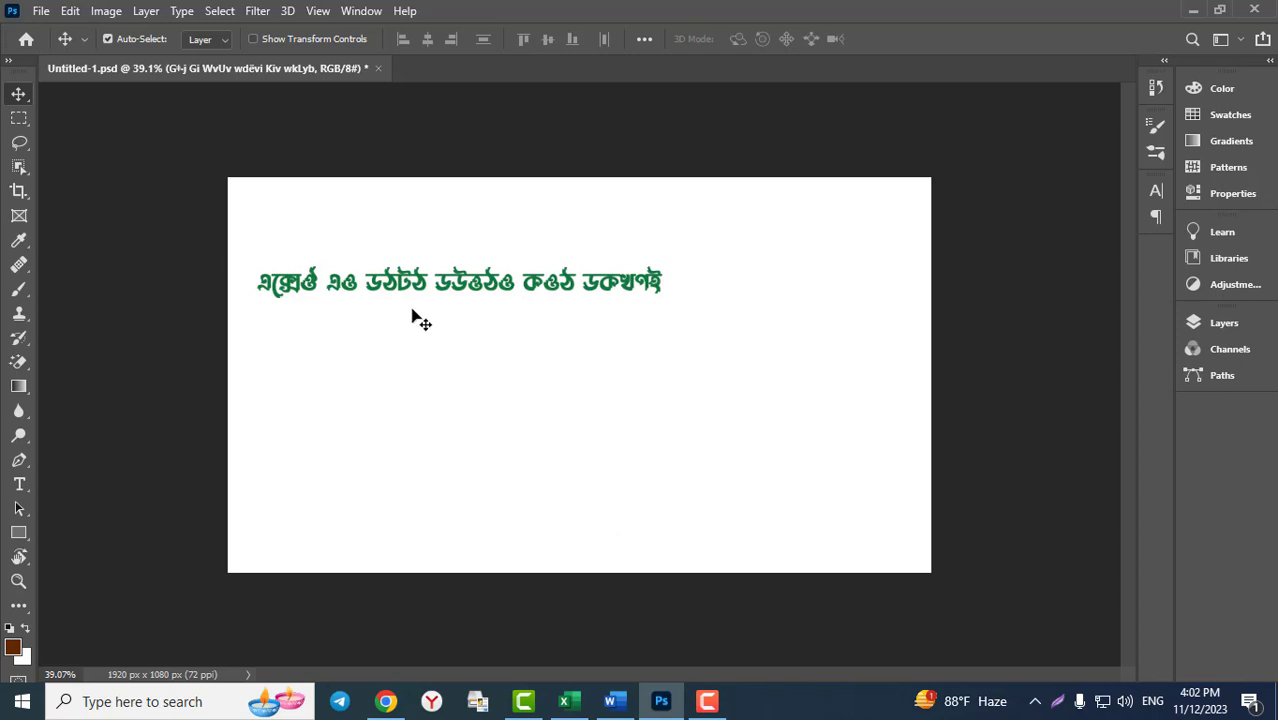
- Replace the green text with the Bijoy line 'kyKK‡K¸k kyK' and start a new line
click(19, 484)
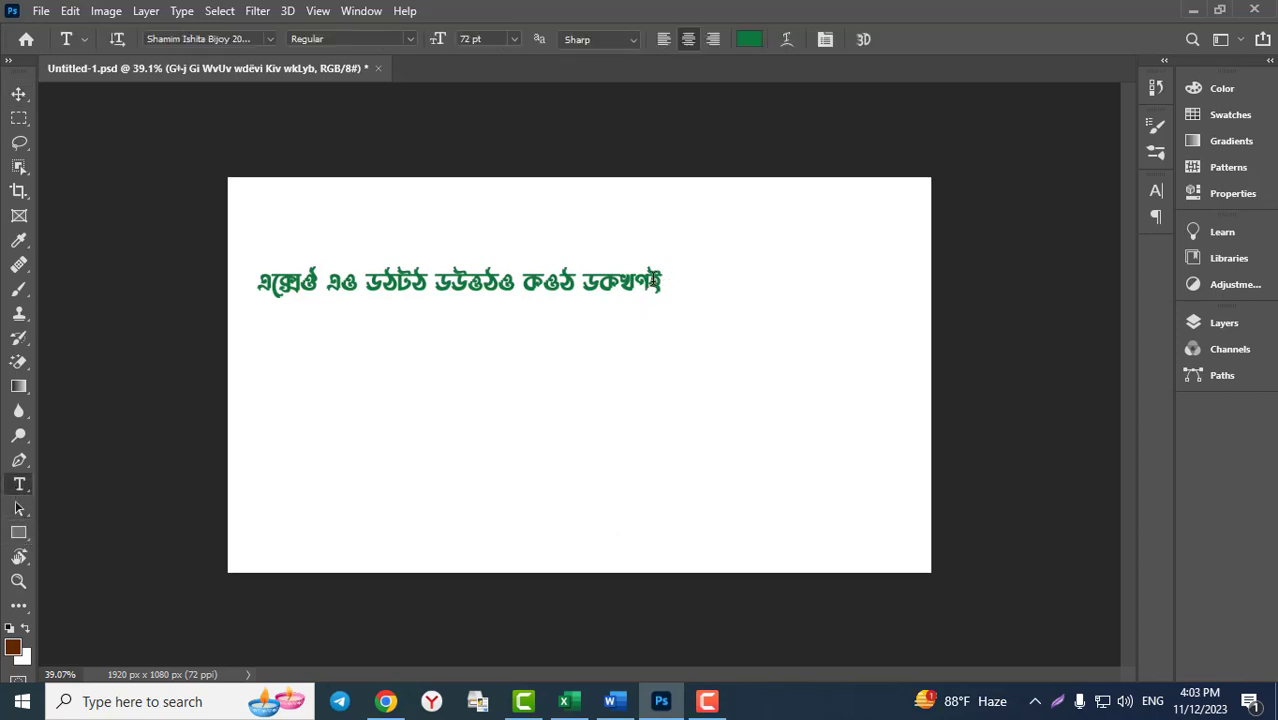
click(659, 282)
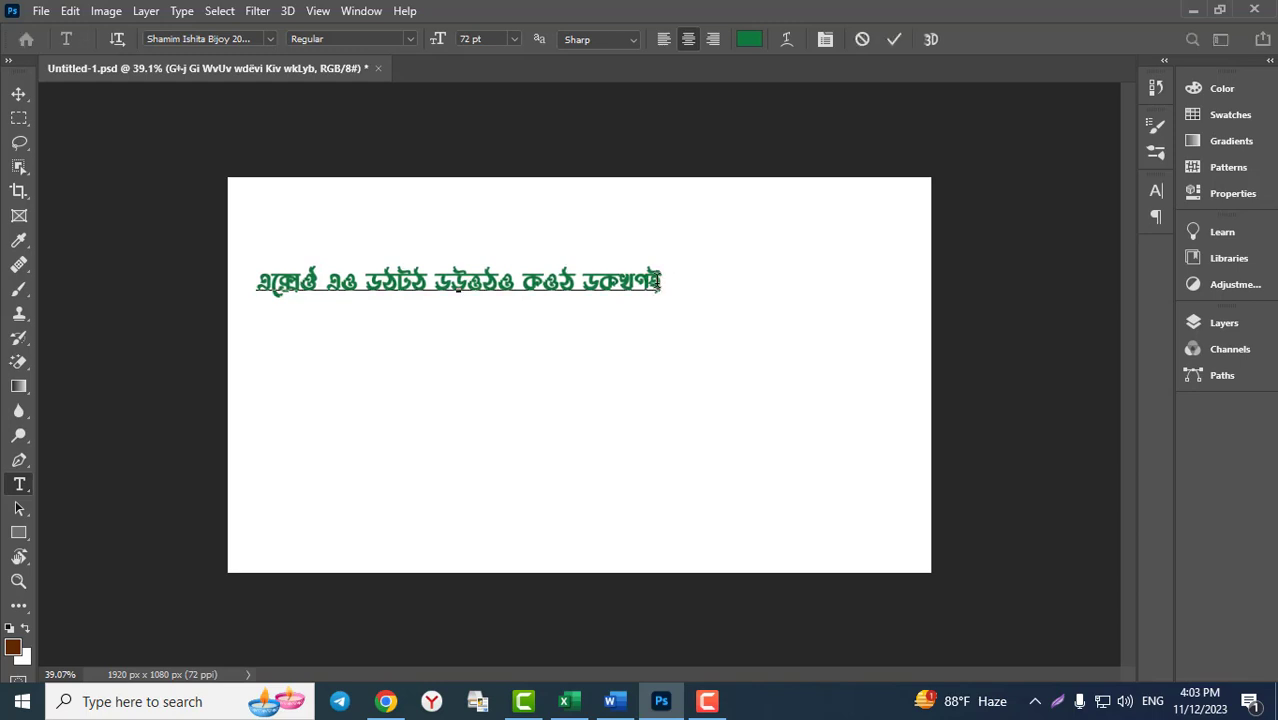
key(BackSpace)
key(Left)
key(Left)
key(Left)
key(Left)
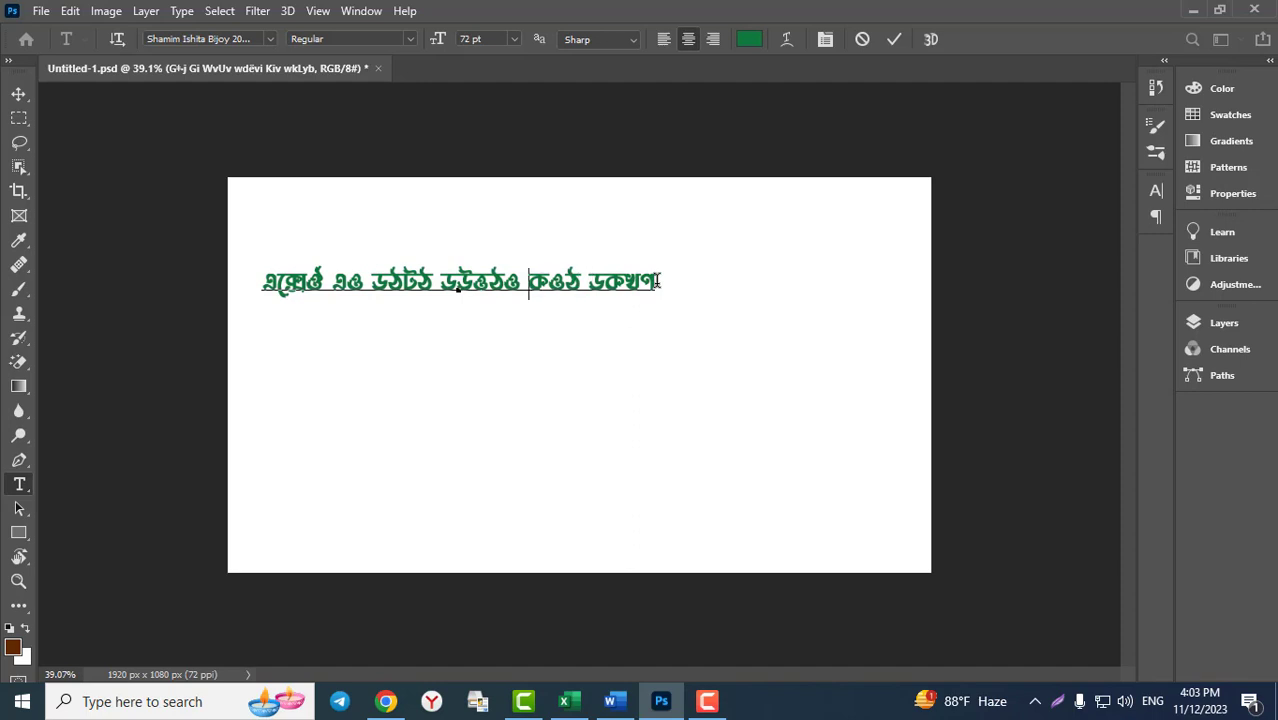
key(Left)
key(Left)
key(ctrl+a)
key(BackSpace)
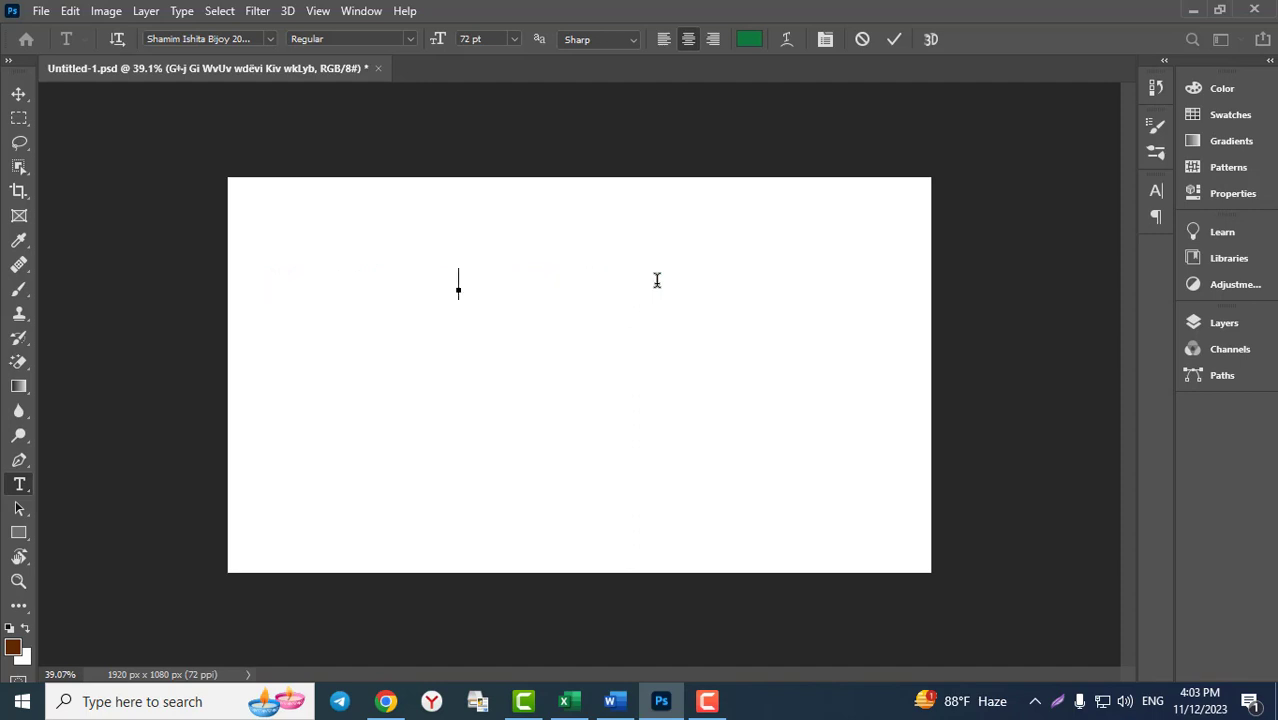
text(kyKky)
text(K‡K)
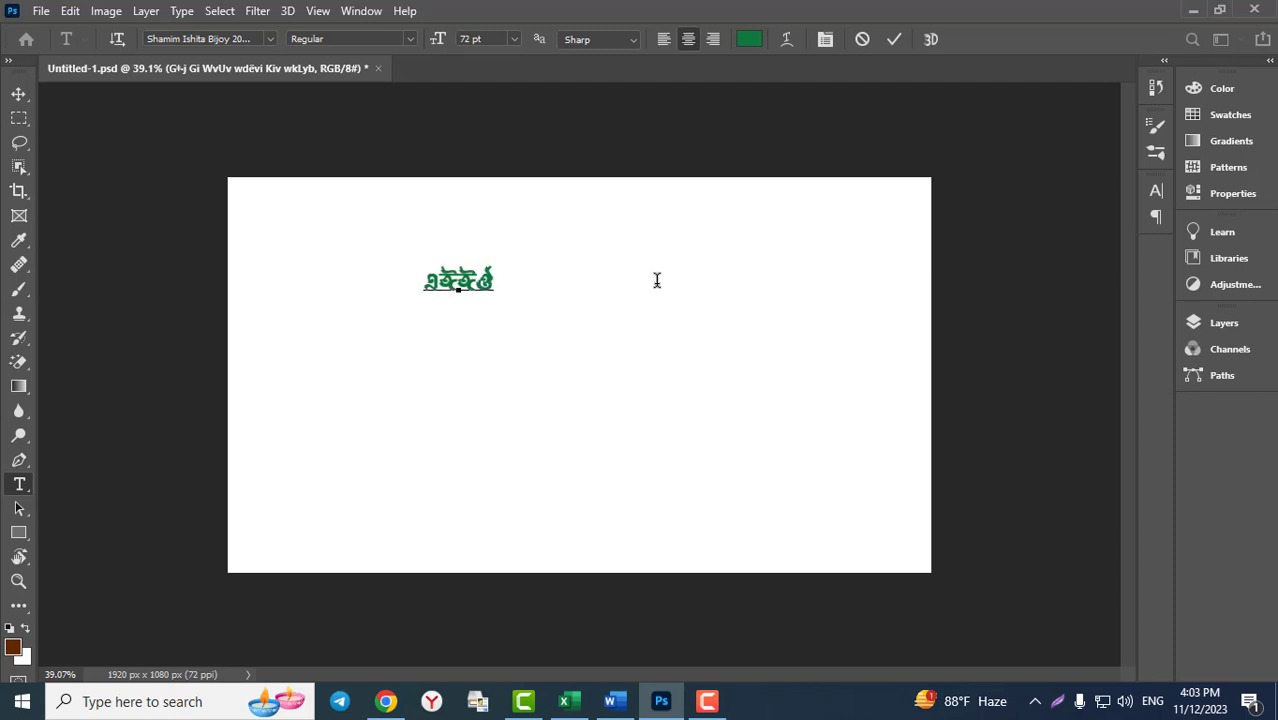
text(¸k )
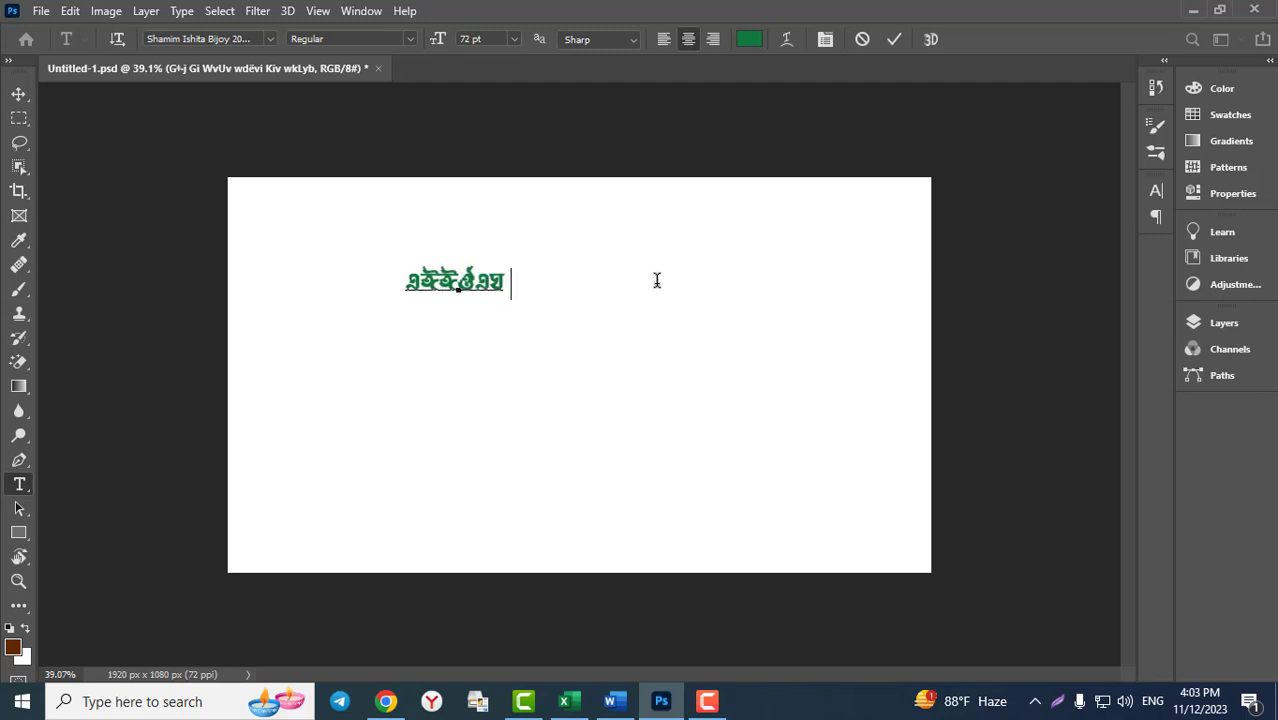
text(kyK)
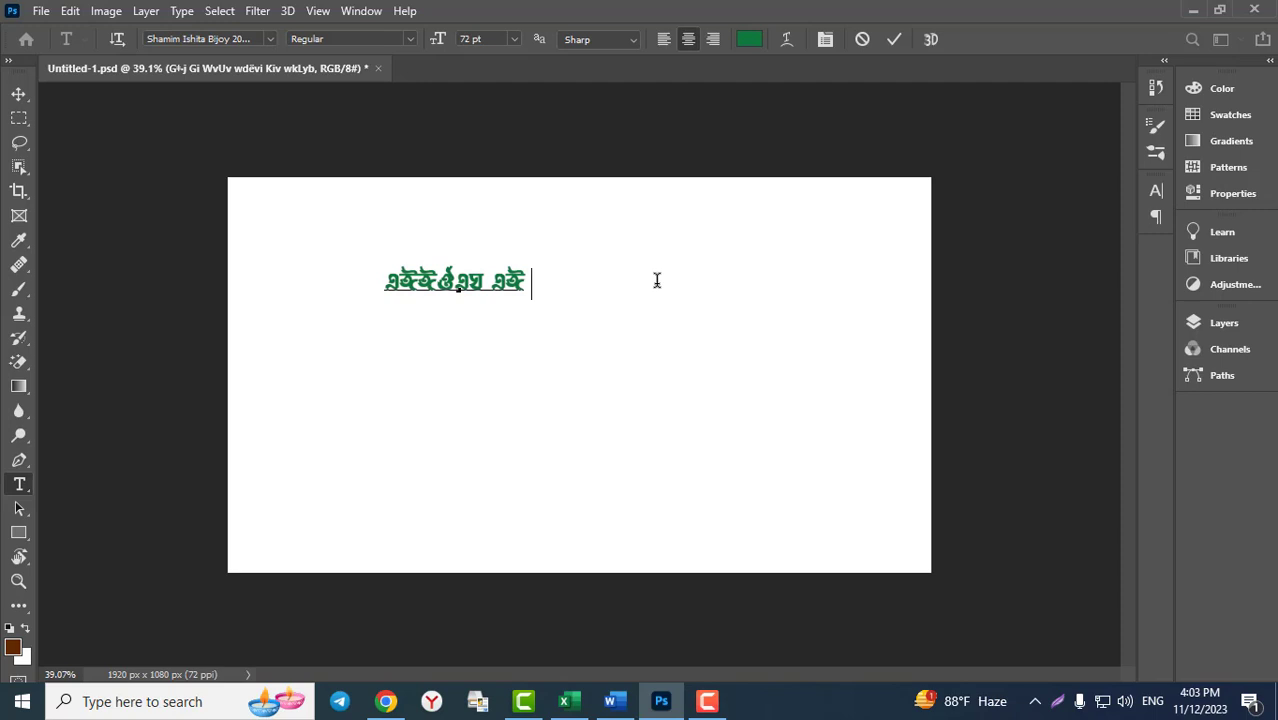
key(Return)
- Copy the entire Bangla sentence from Word and return to the Photoshop text edit
click(614, 701)
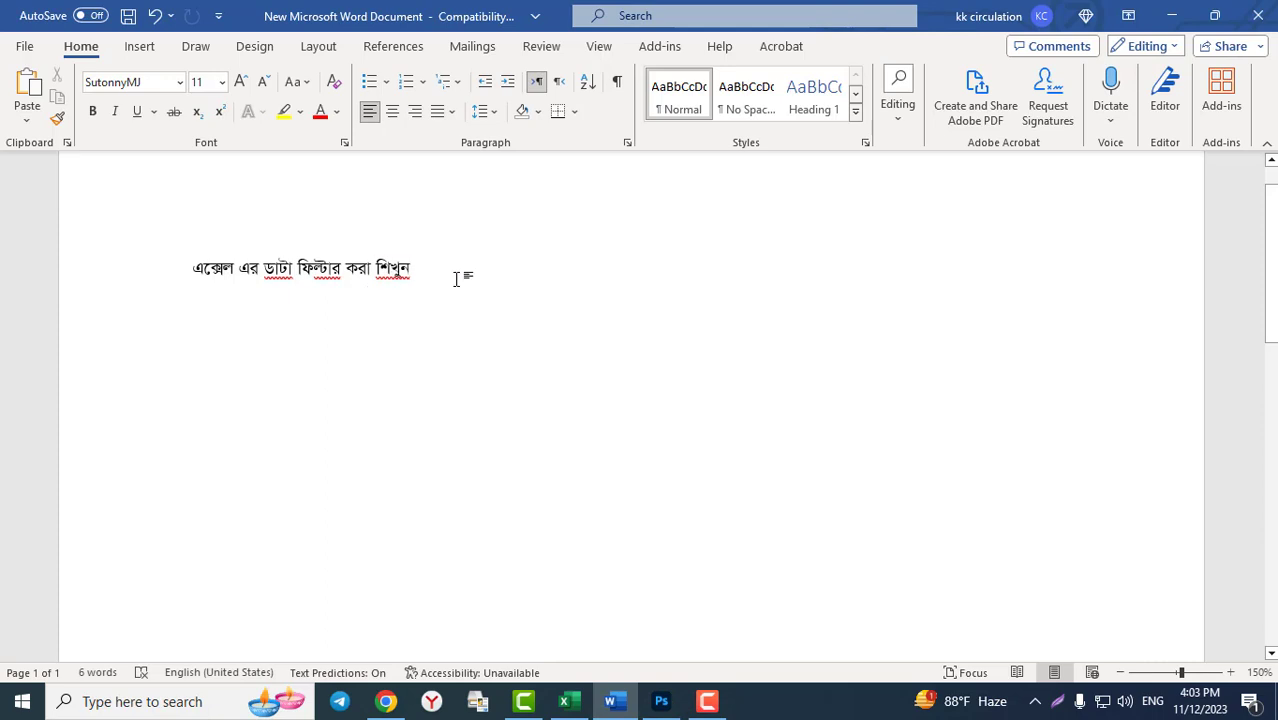
drag(434, 271, 165, 265)
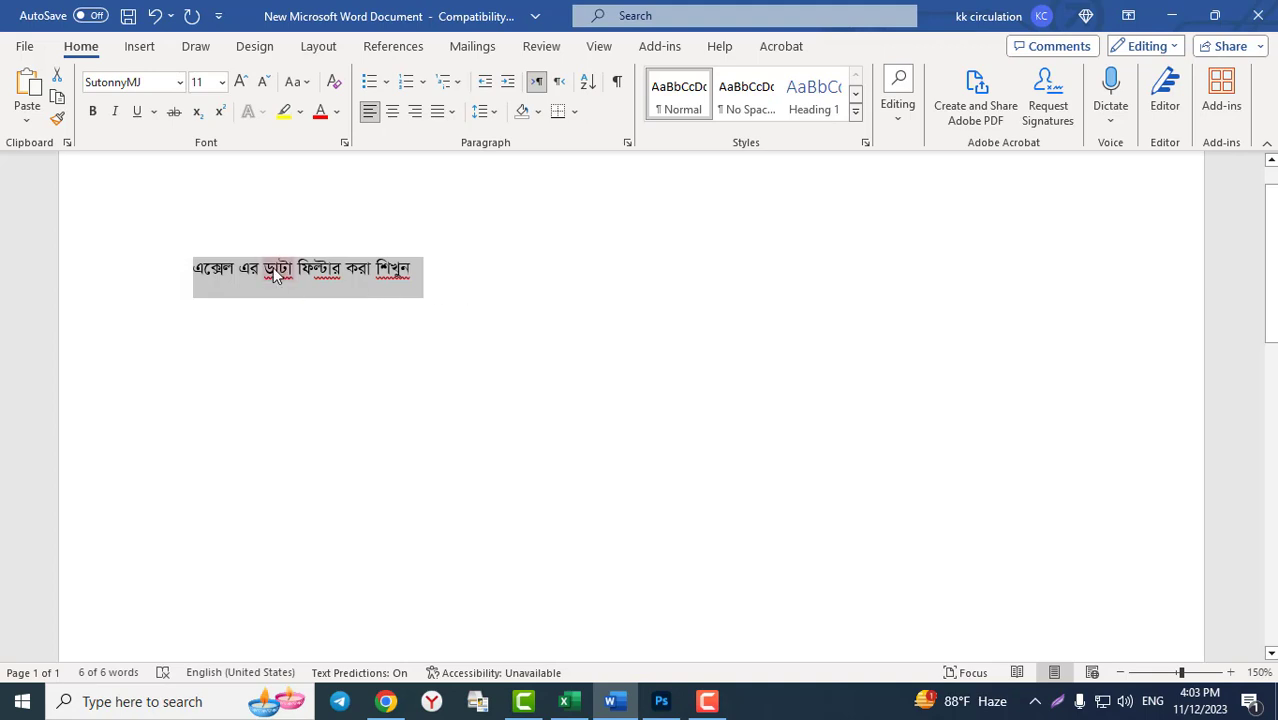
click(661, 701)
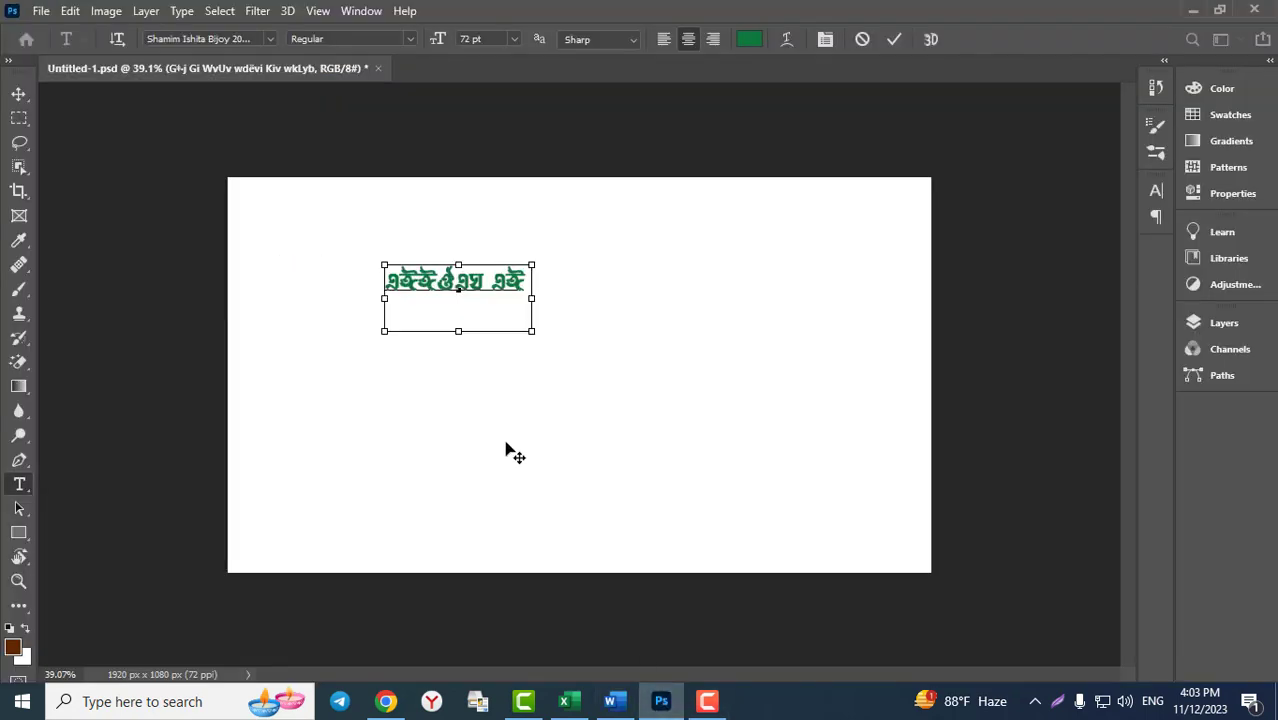
- Paste the copied sentence as the second green line and commit the text
key(ctrl+v)
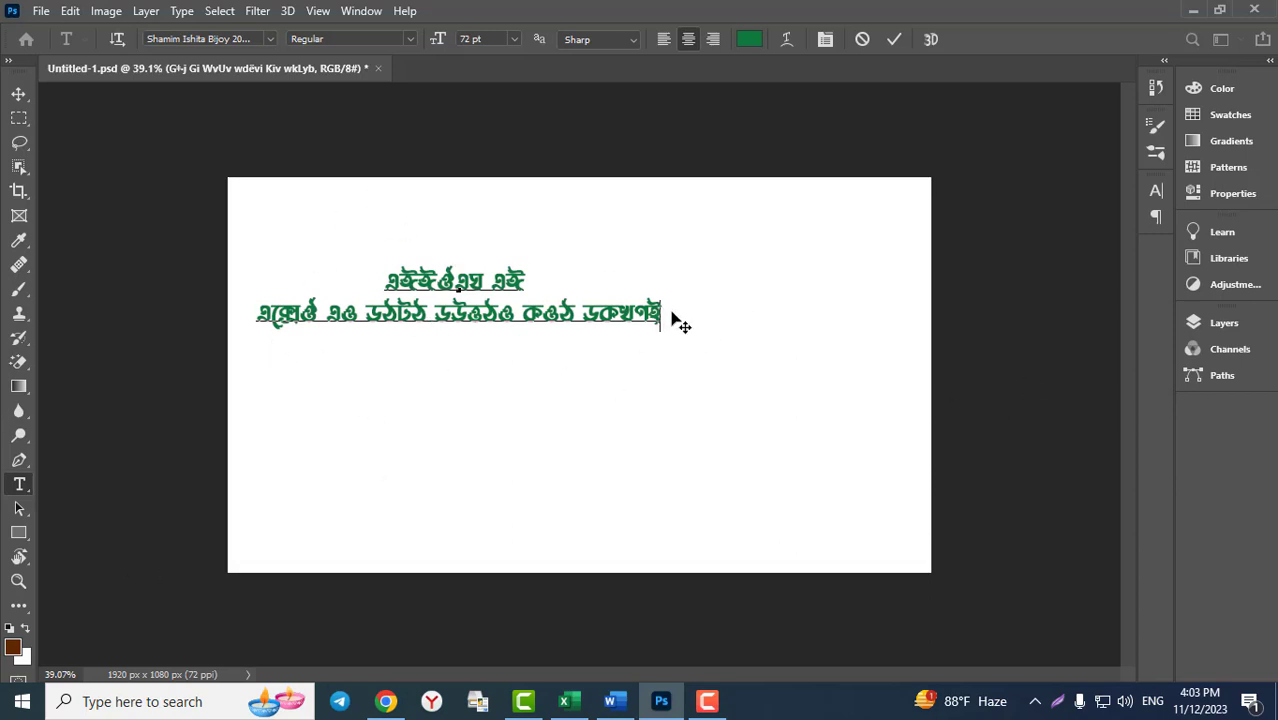
drag(664, 312, 256, 314)
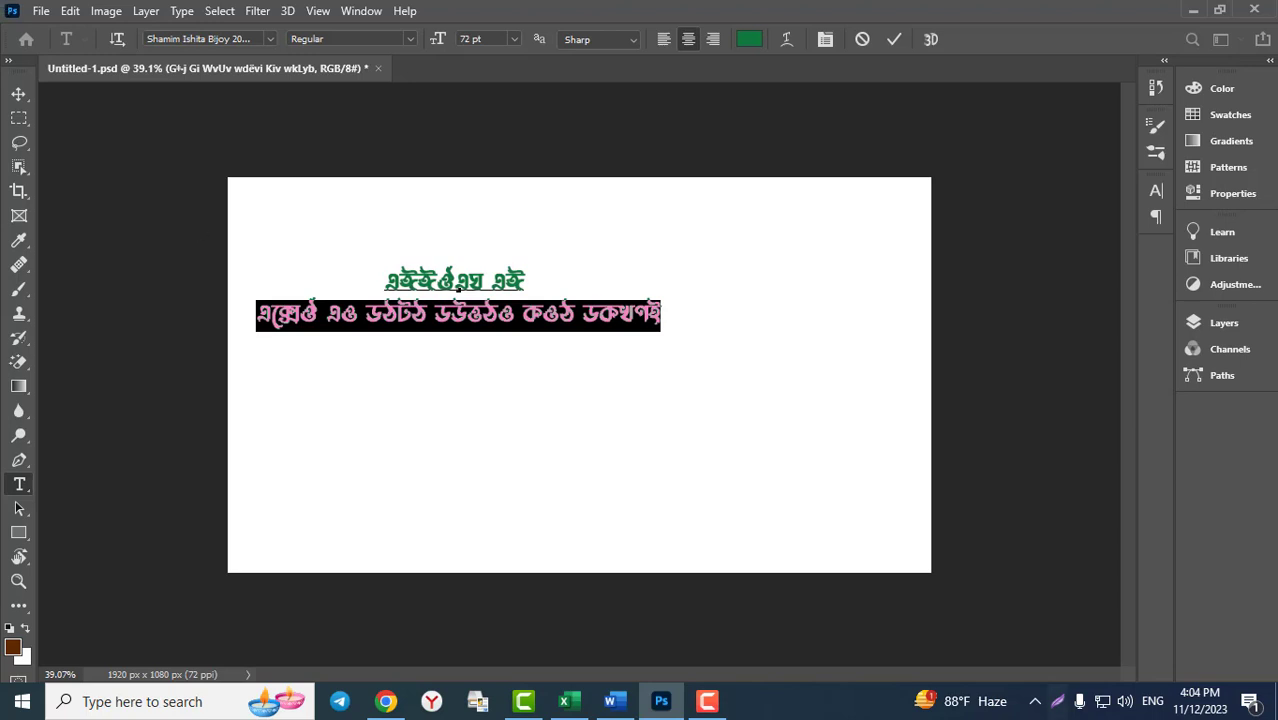
click(70, 11)
click(521, 200)
click(892, 41)
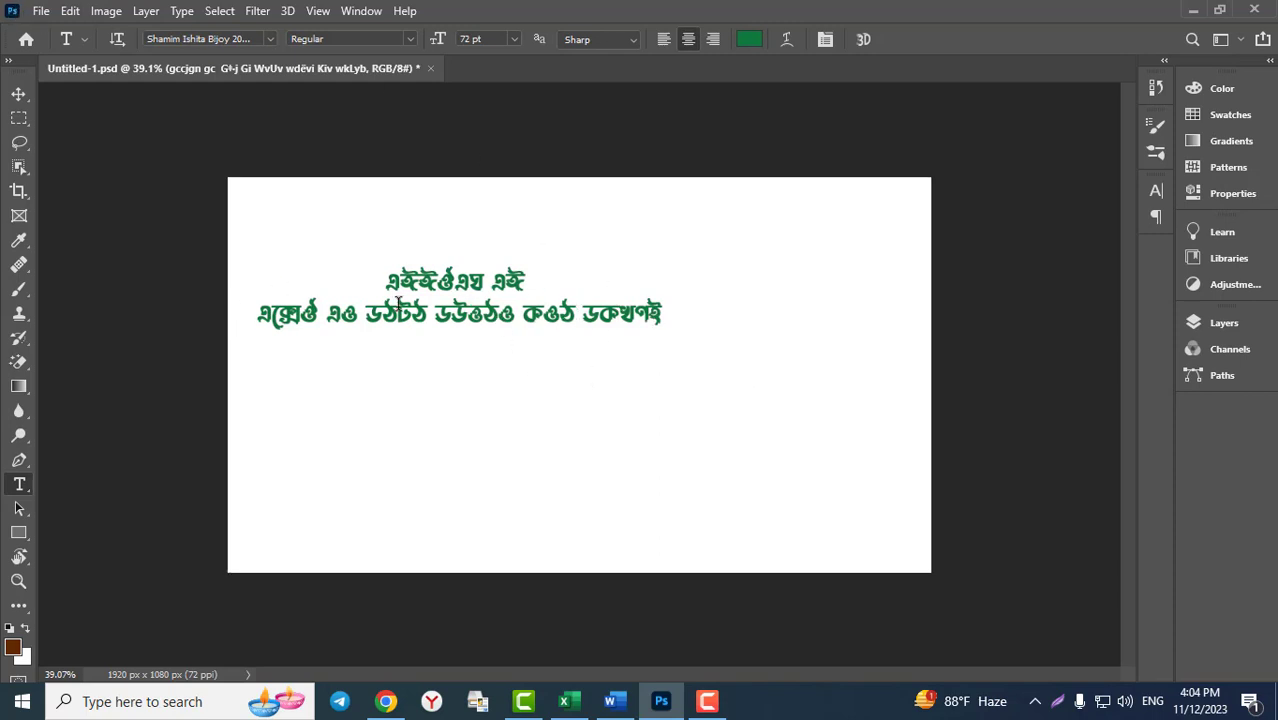
- Set the Type preferences' text engine to the Latin and East Asian layout
click(70, 11)
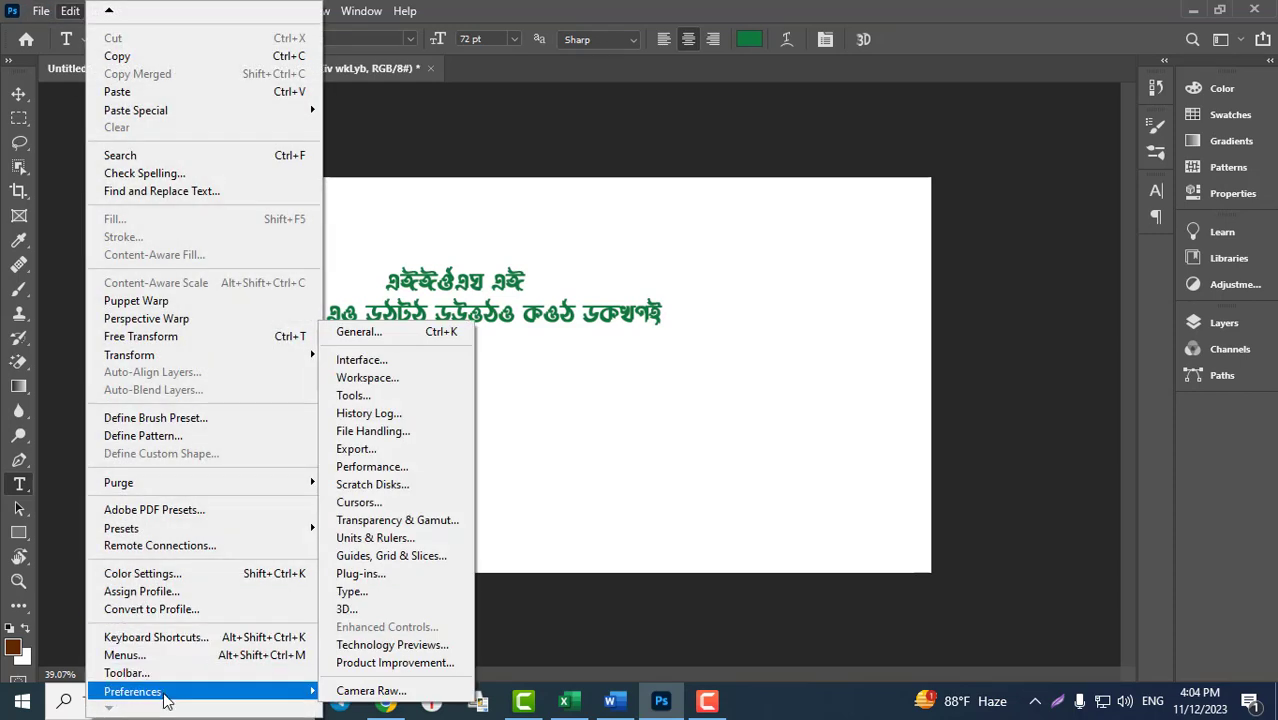
mouse_move(132, 691)
click(370, 598)
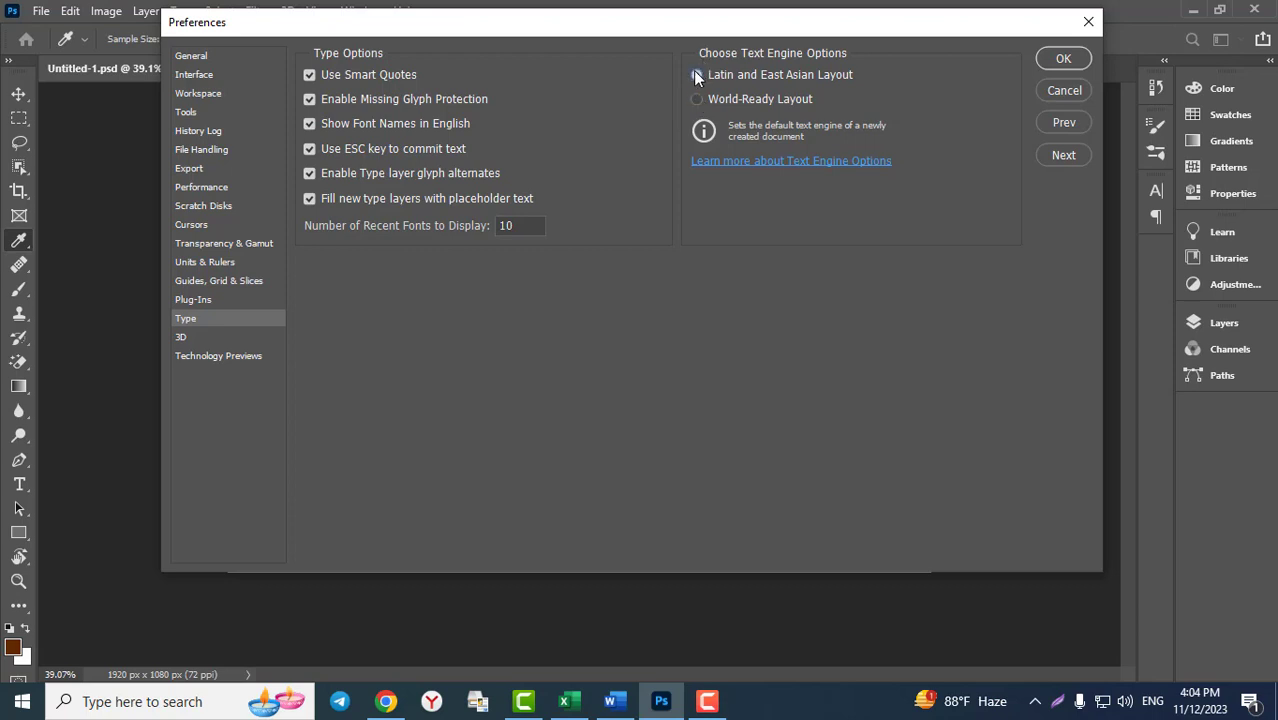
click(1062, 60)
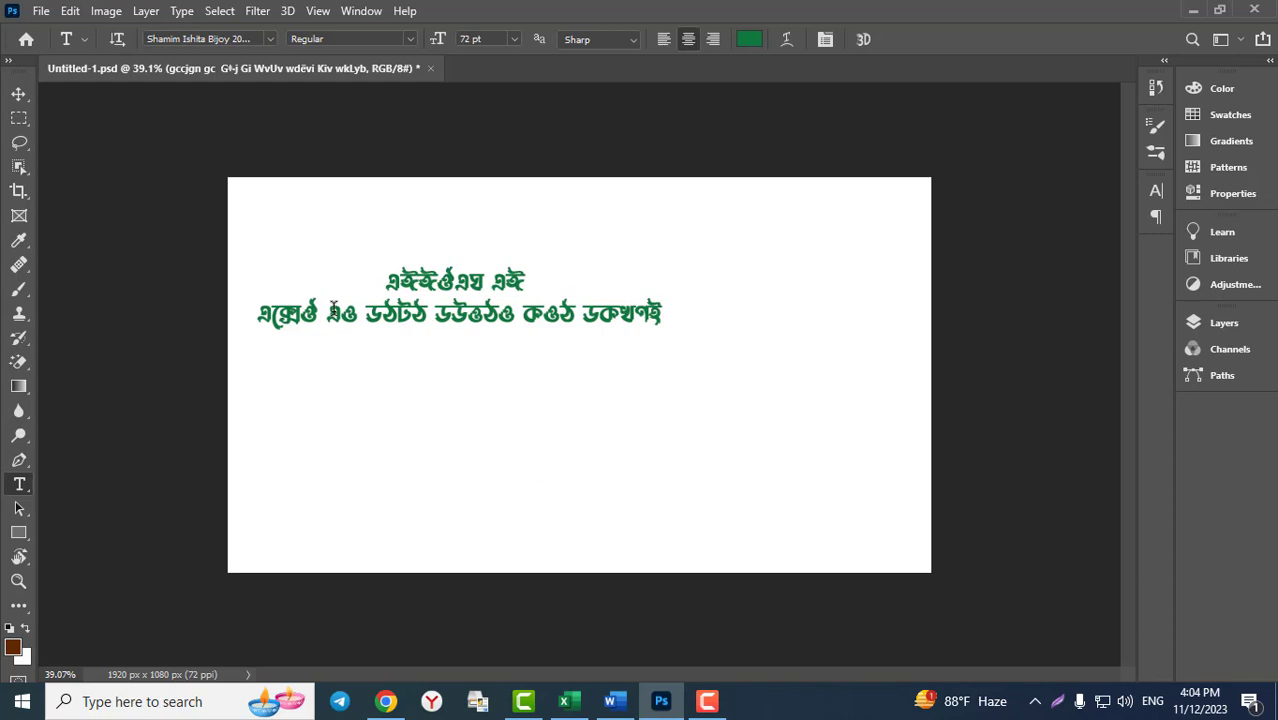
- Select the text from the start of the first line through the end of the second
drag(384, 281, 694, 316)
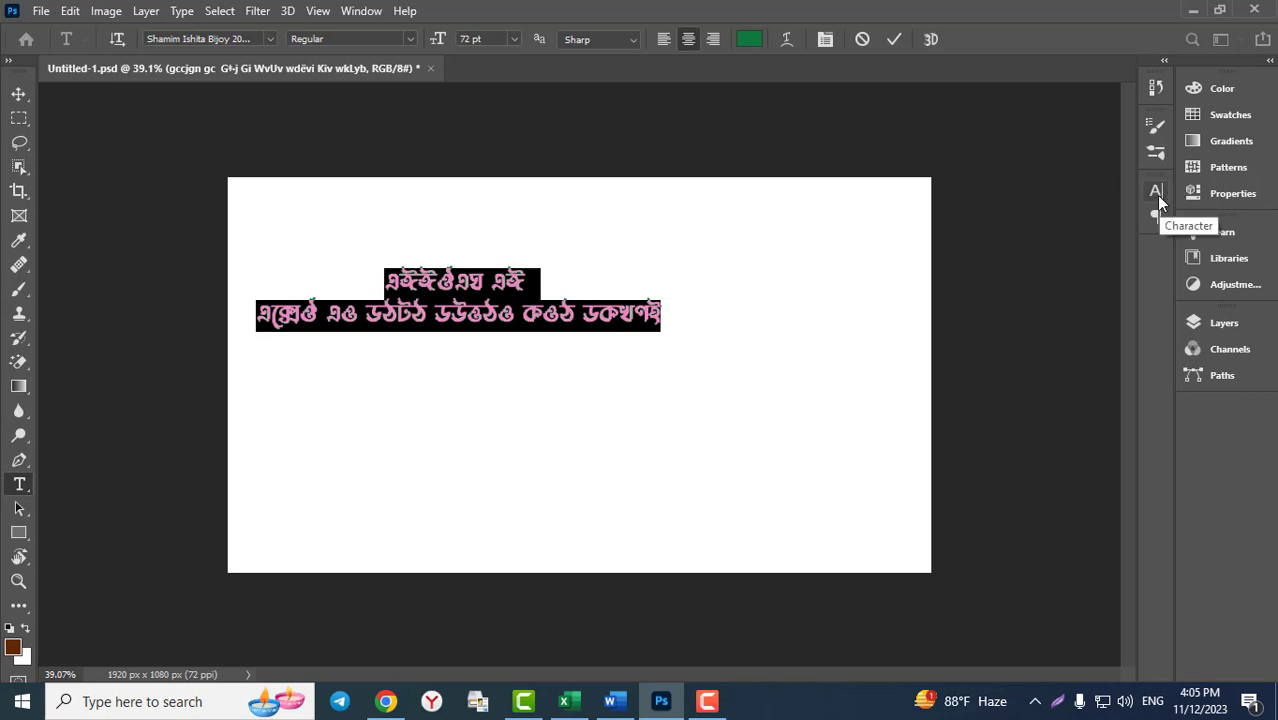
- Open the full Character panel via Window > Character for the selected text
click(1156, 192)
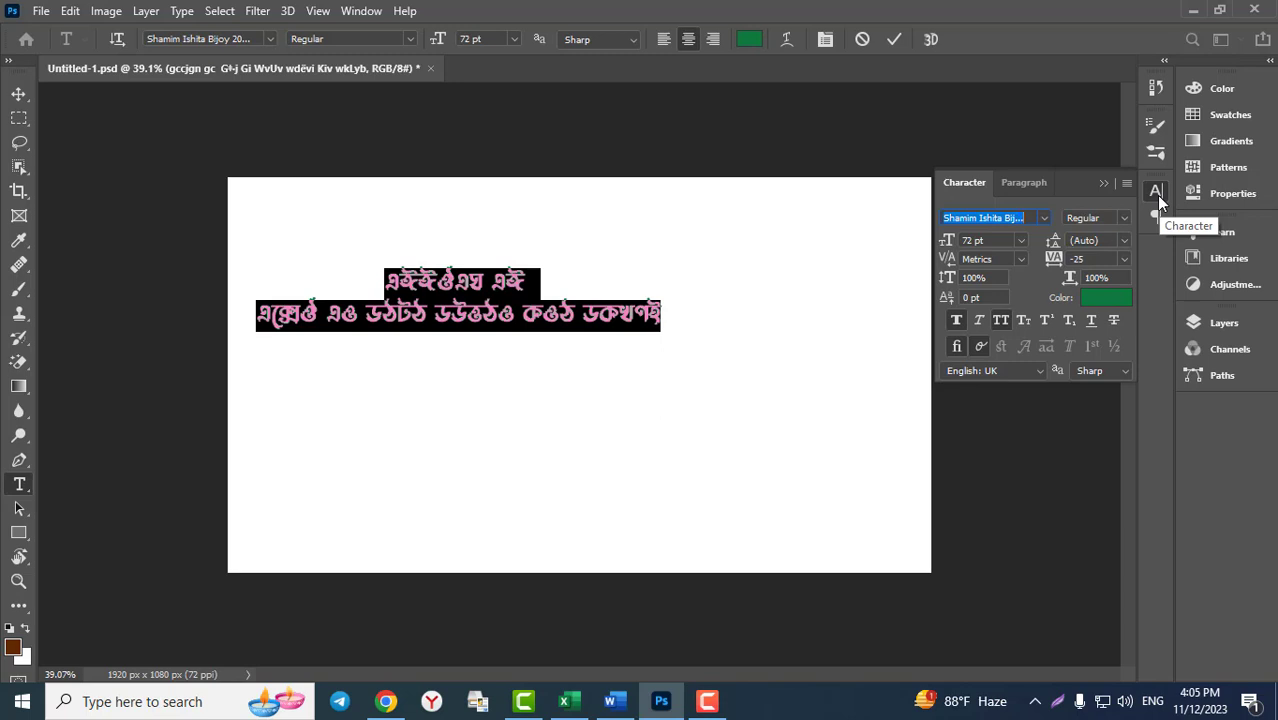
click(1156, 195)
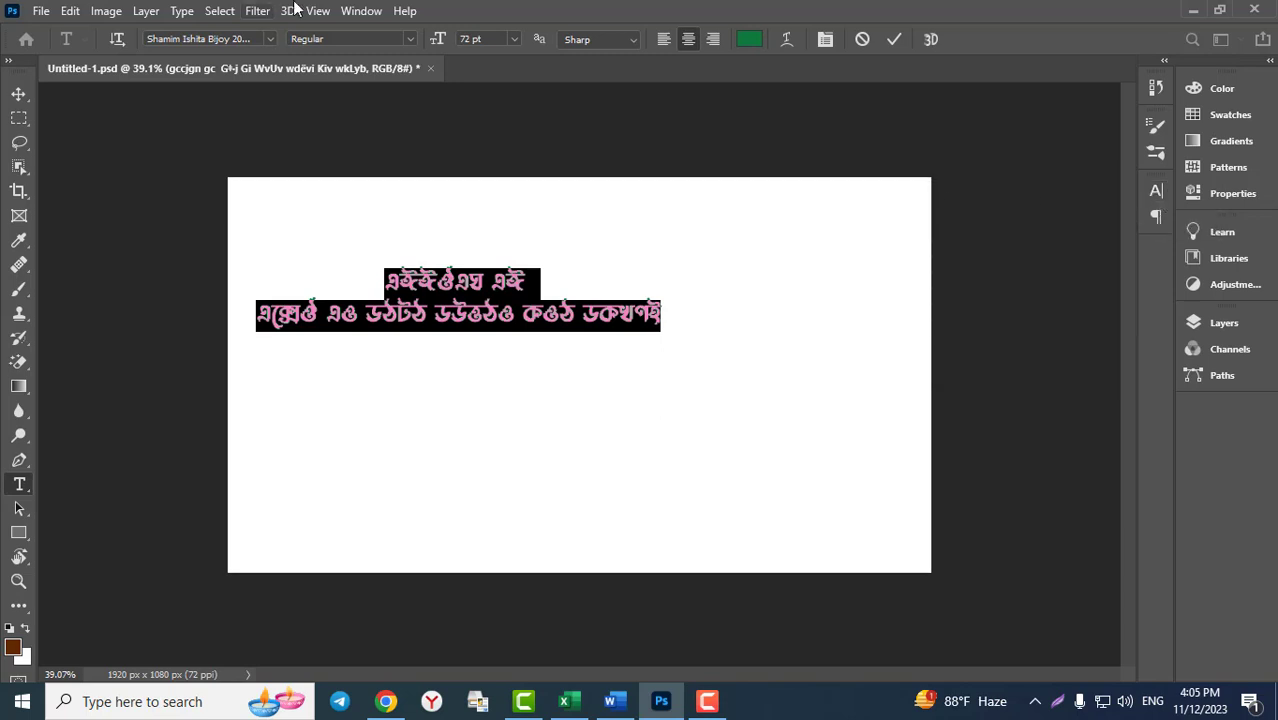
click(372, 11)
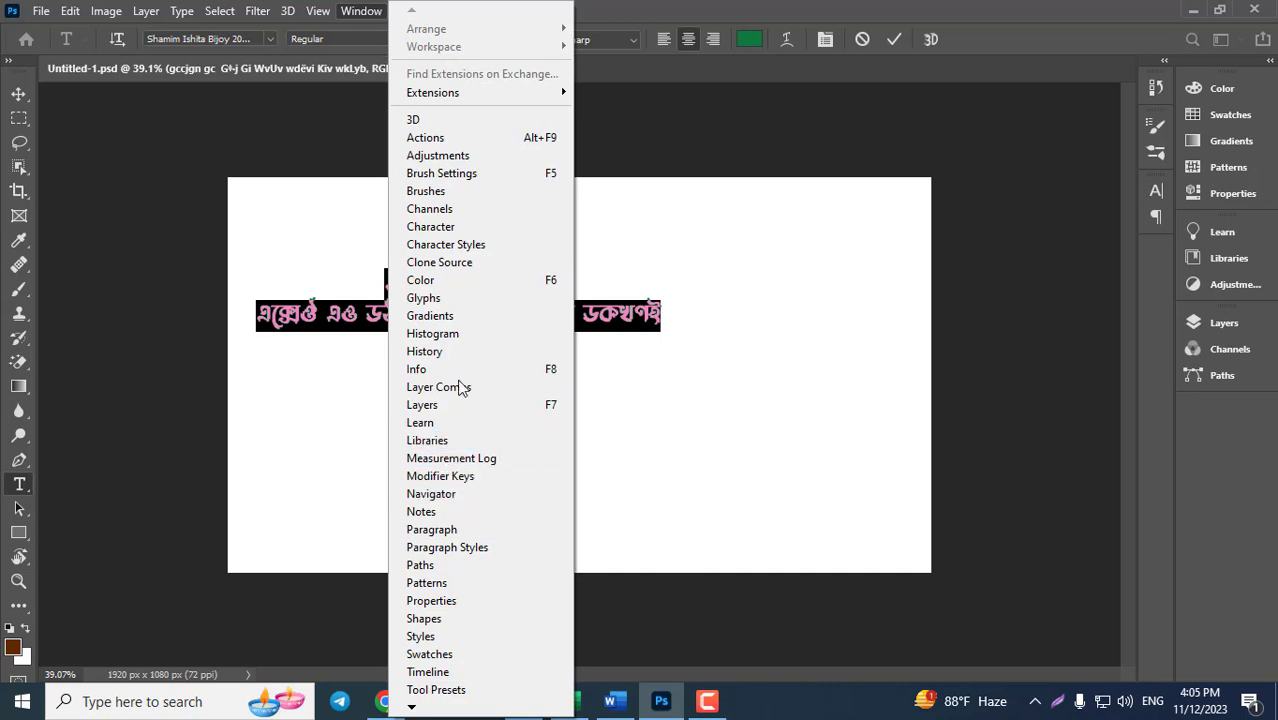
click(469, 232)
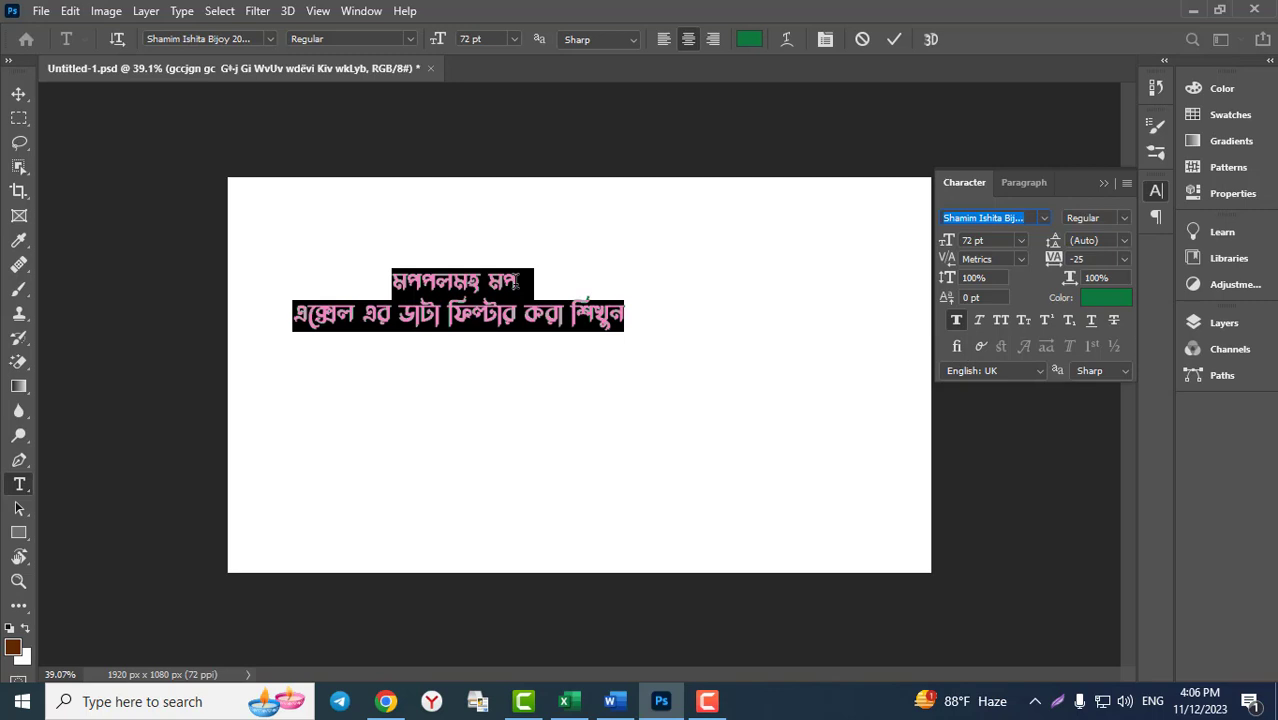
click(998, 321)
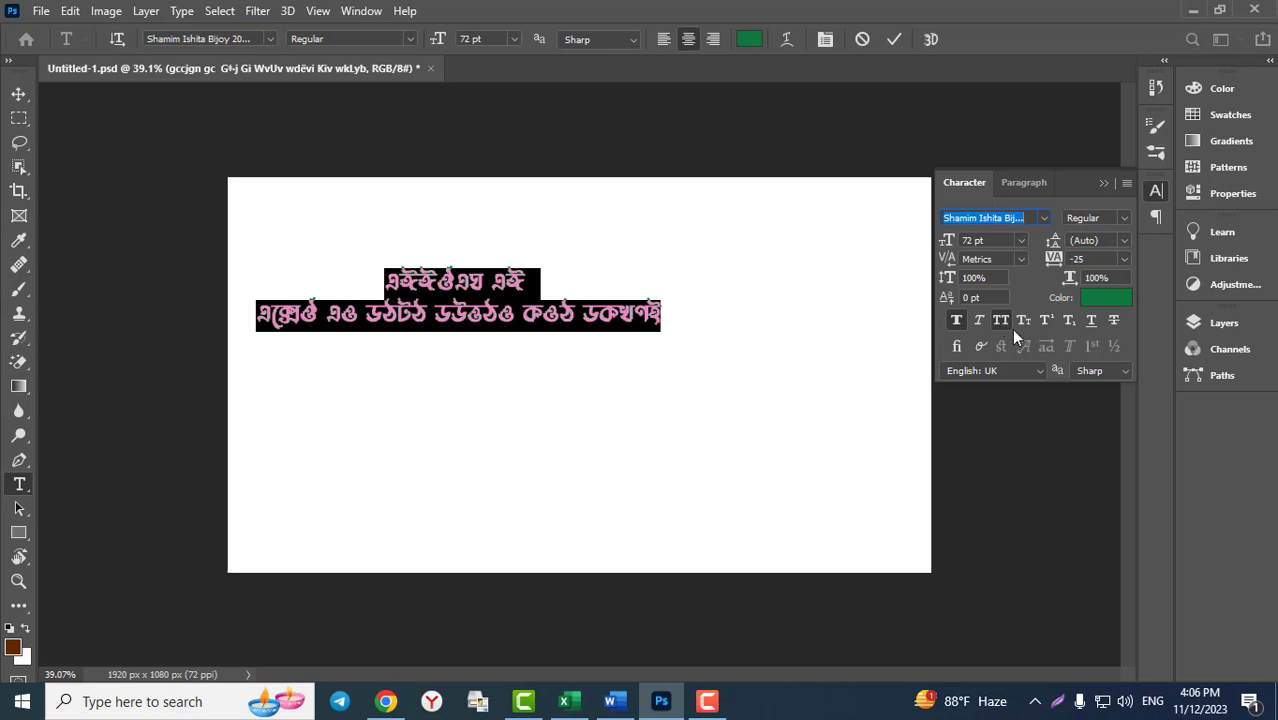
click(1002, 323)
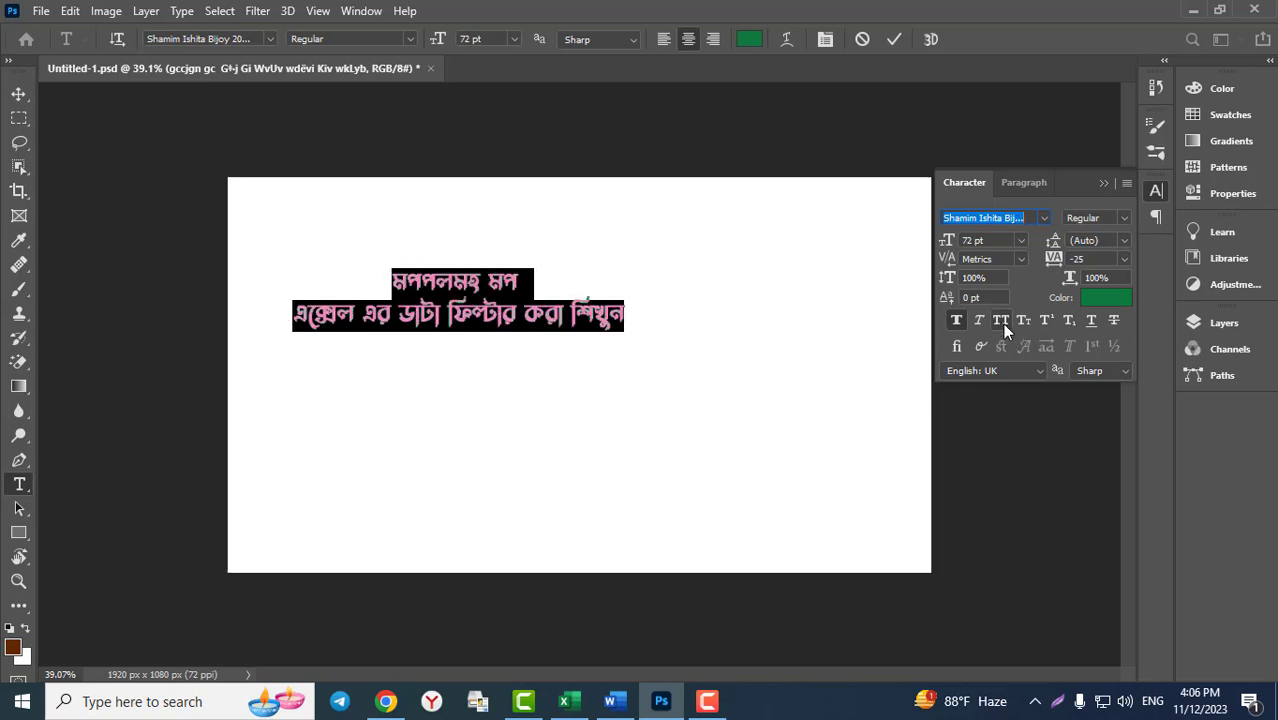